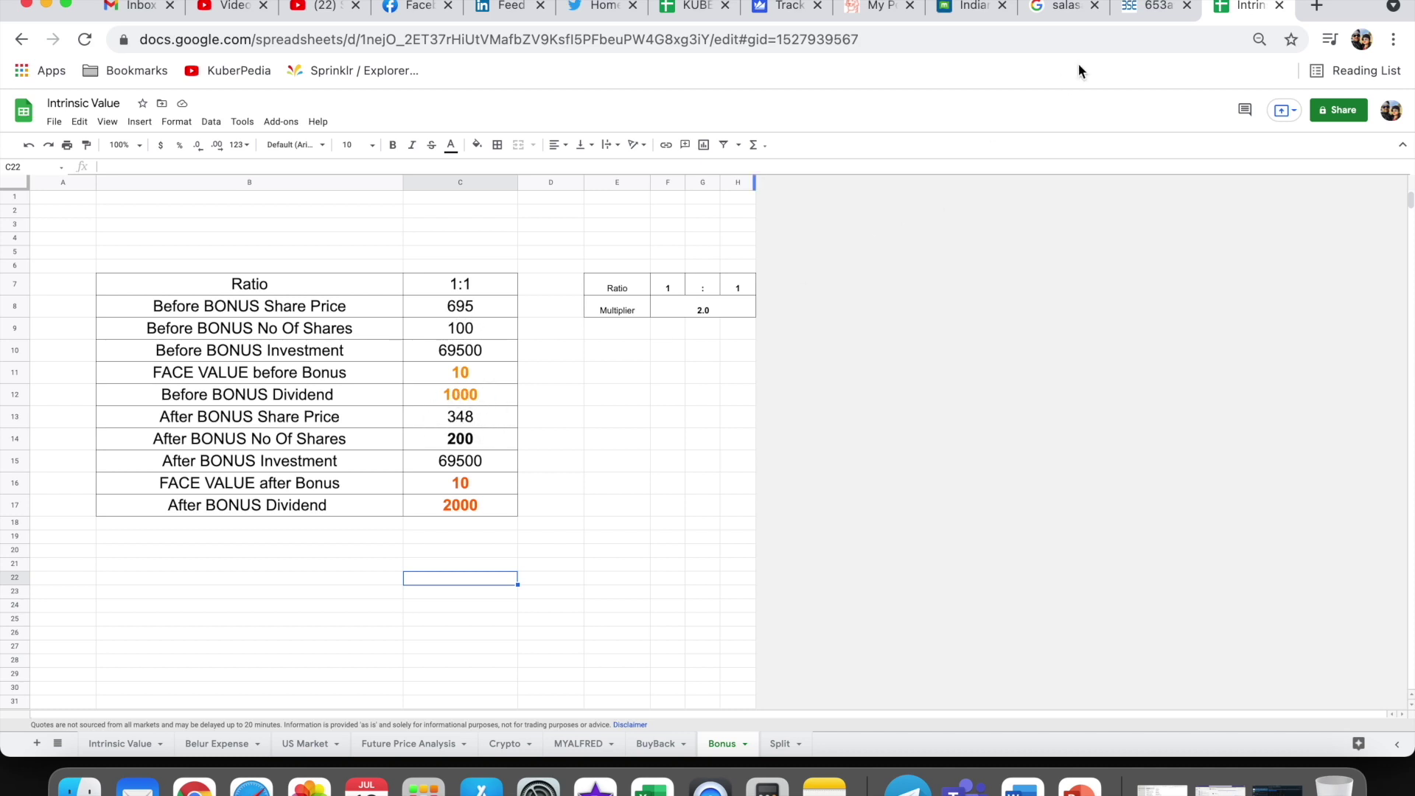
Step: Switch from the Sheets table to the Salasar tab, then to the BSE 1:1 bonus notice
{"action": "left_click", "coordinate": [1053, 14]}
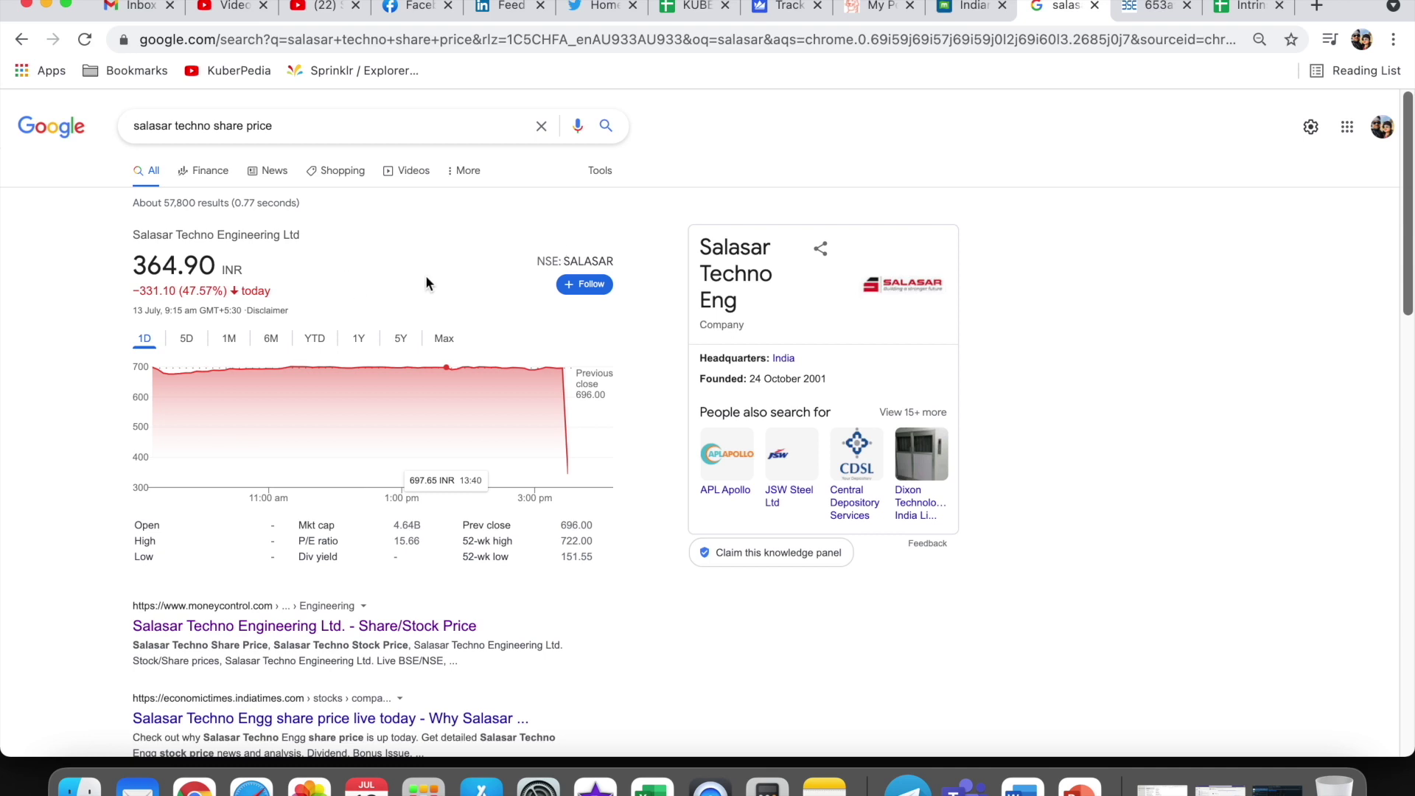
{"action": "left_click", "coordinate": [1159, 11]}
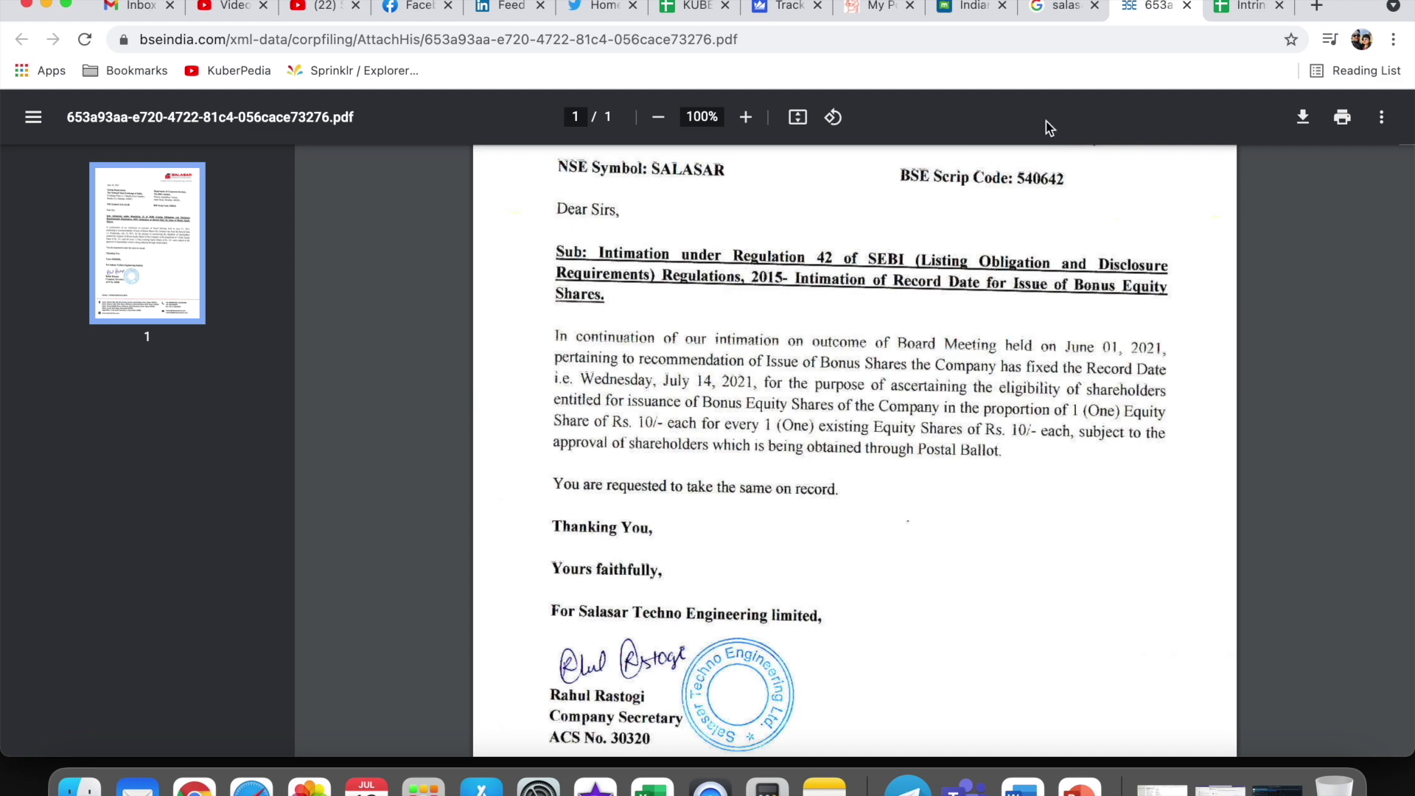
Step: Return to the Salasar Techno share price results showing about 360 INR
{"action": "left_click", "coordinate": [1067, 13]}
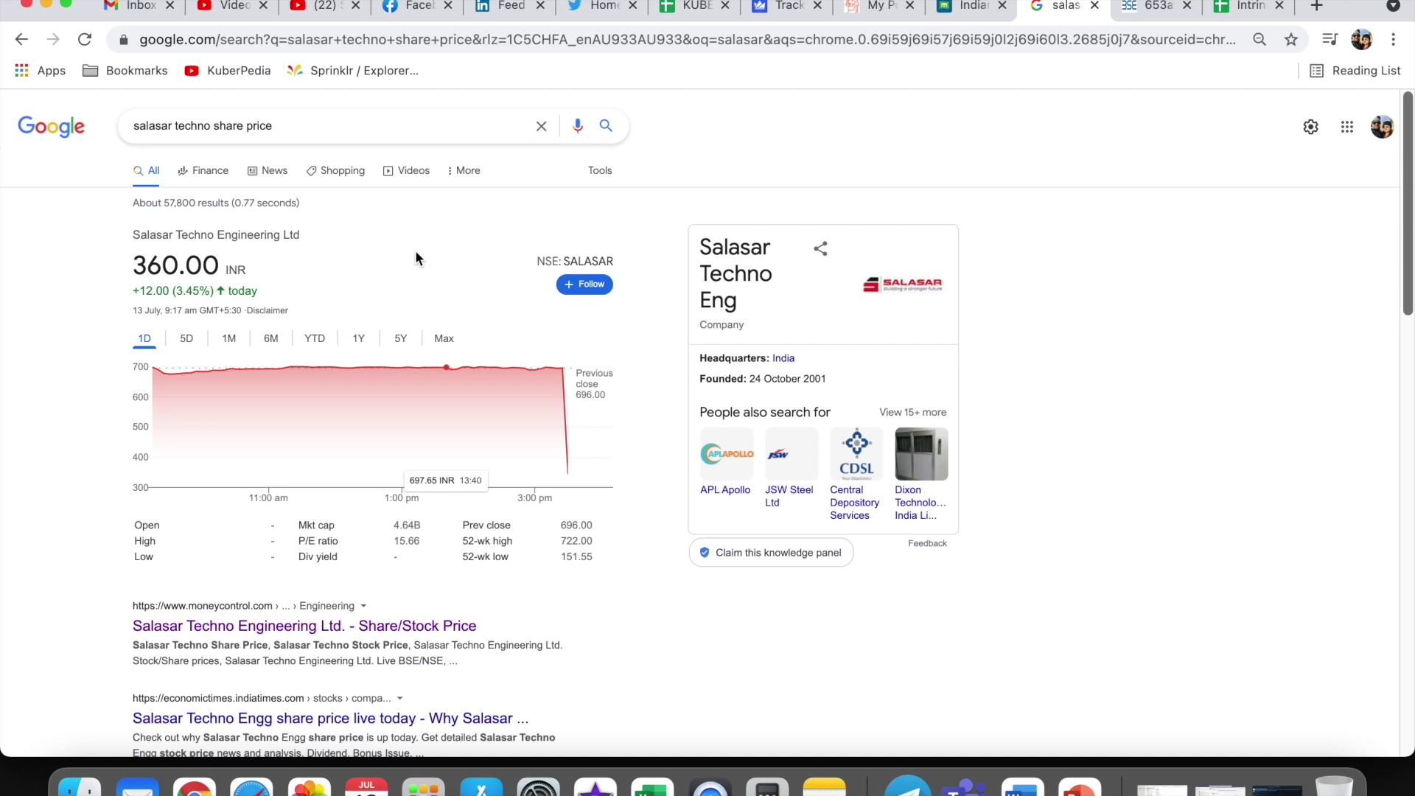
Step: Reopen the BSE circular fixing July 14, 2021 as the 1:1 bonus record date
{"action": "left_click", "coordinate": [1152, 6]}
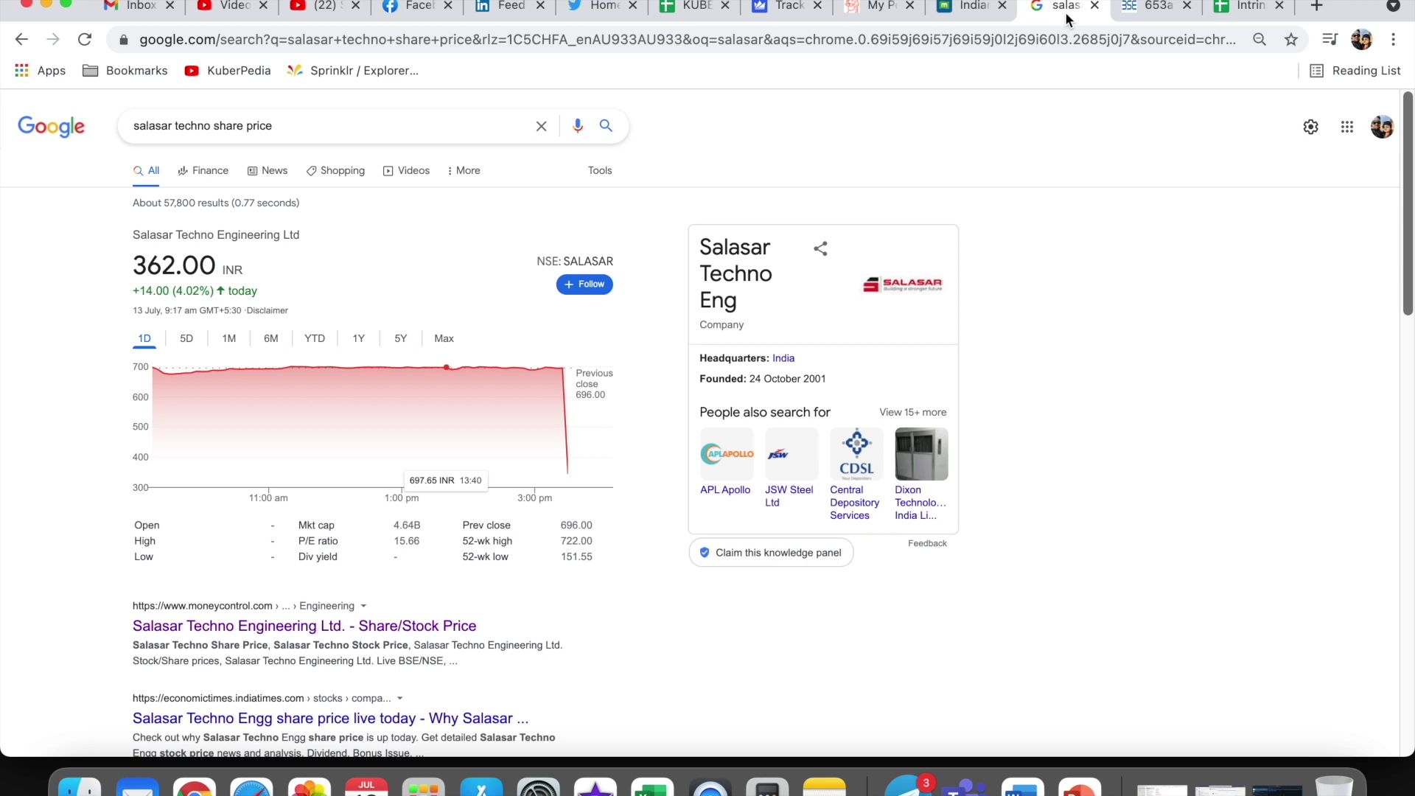
{"action": "left_click", "coordinate": [1145, 8]}
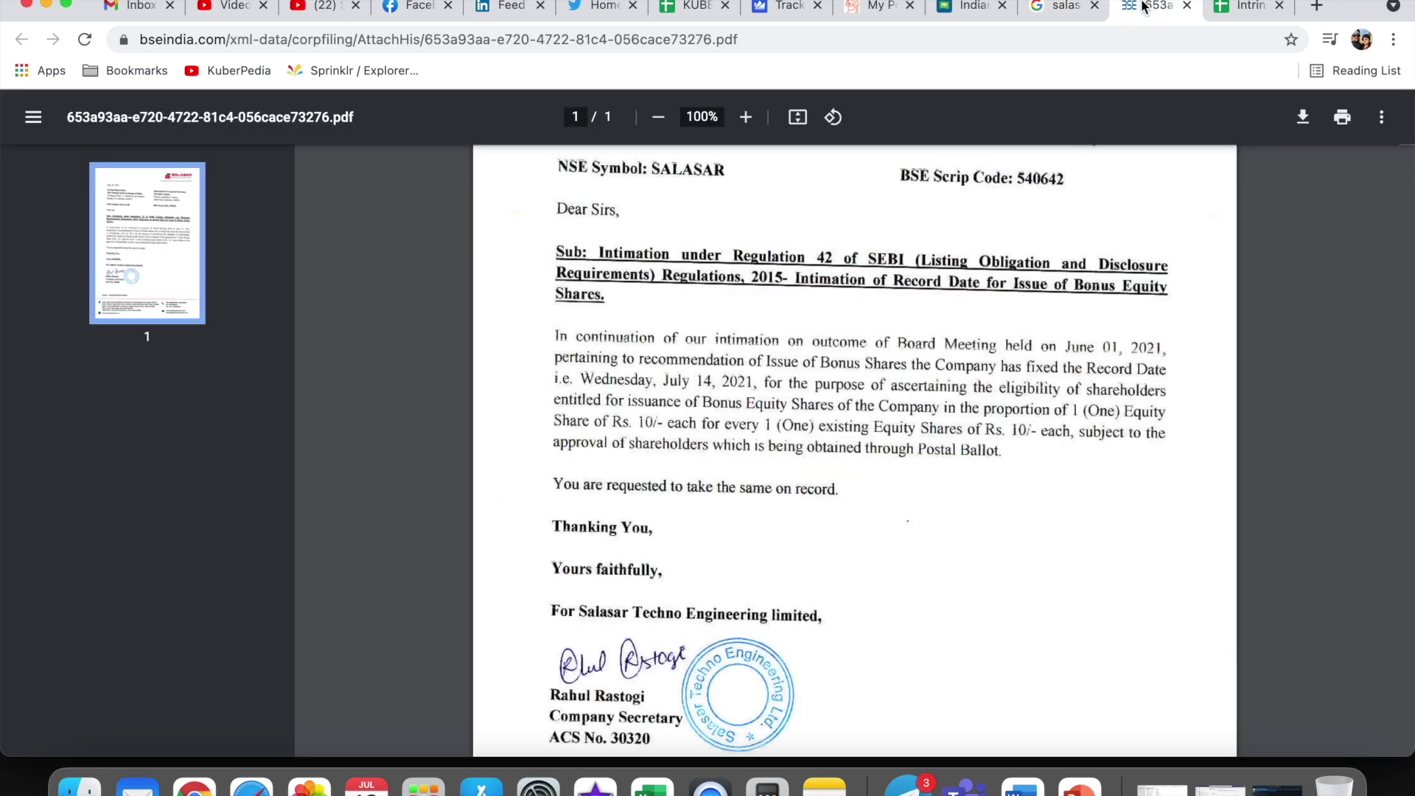